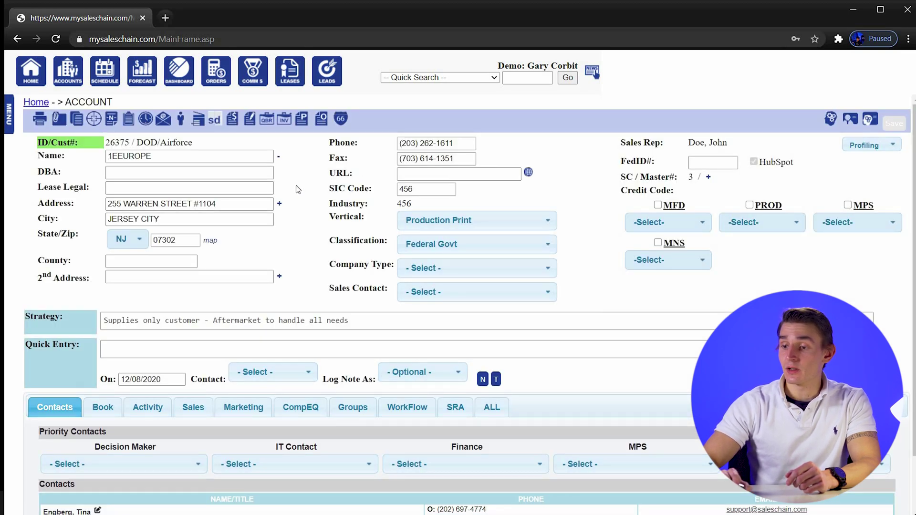
# Review the 1EEUROPE account's sales records, followed by its book of machines and leases
pyautogui.scroll(-1, 298, 190)
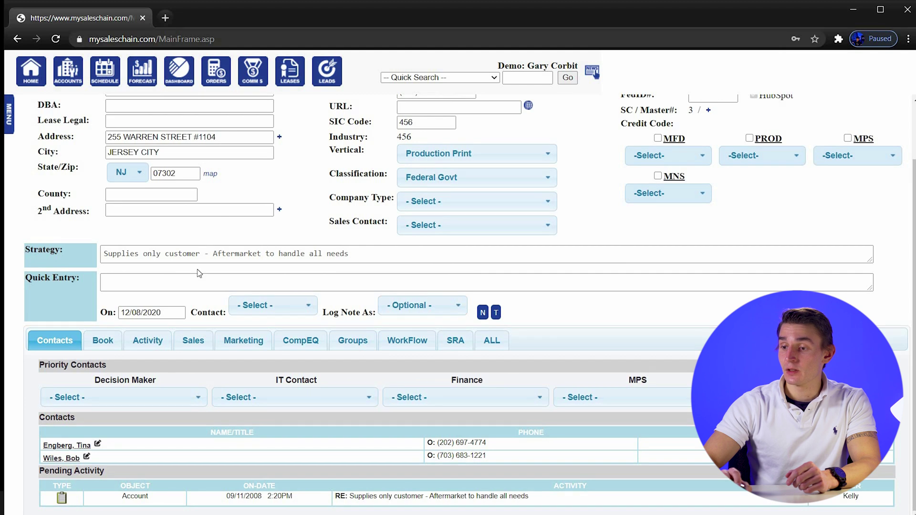
pyautogui.click(193, 341)
pyautogui.scroll(-1, 222, 379)
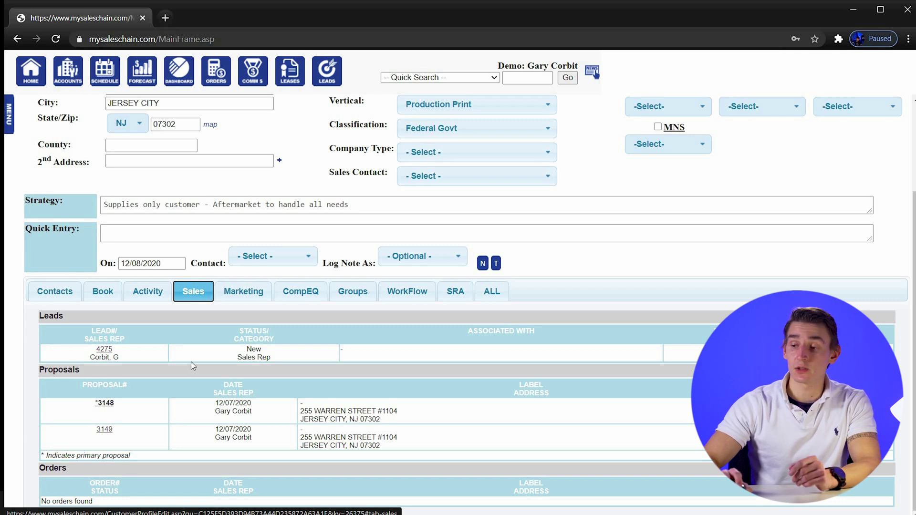
pyautogui.click(113, 293)
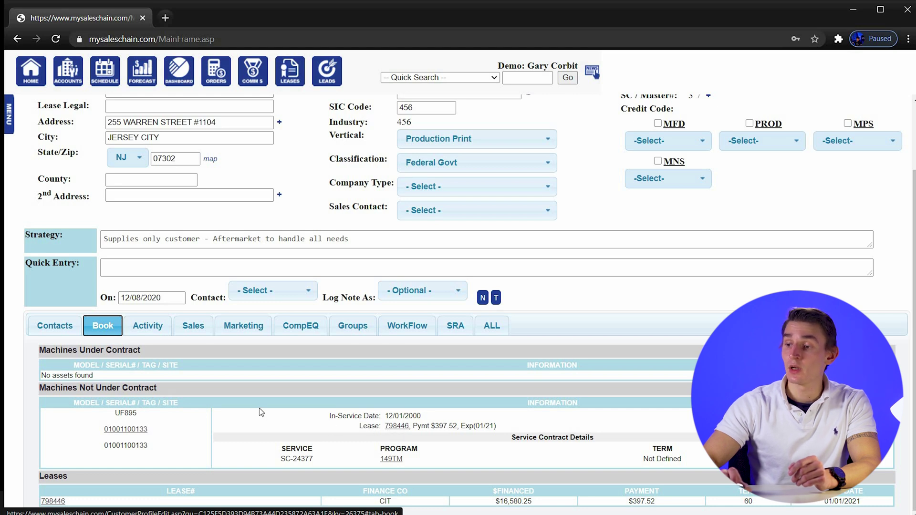
pyautogui.scroll(1, 260, 411)
pyautogui.scroll(1, 260, 411)
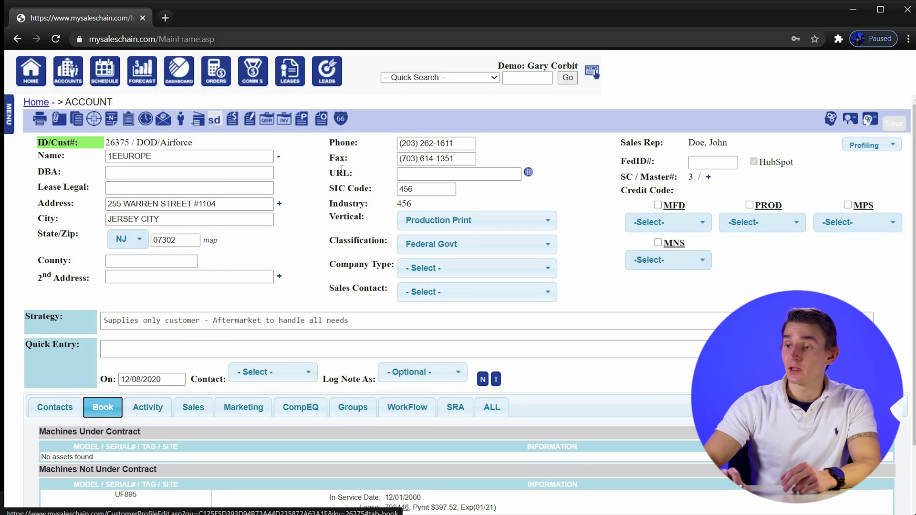
# Create a new proposal for the 1EEUROPE account and associate it with the existing lease lead
pyautogui.click(305, 121)
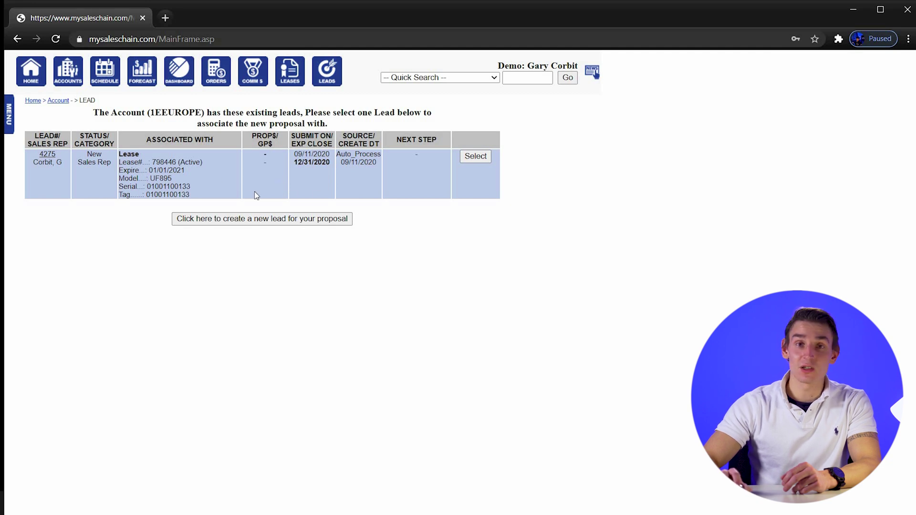
pyautogui.click(472, 162)
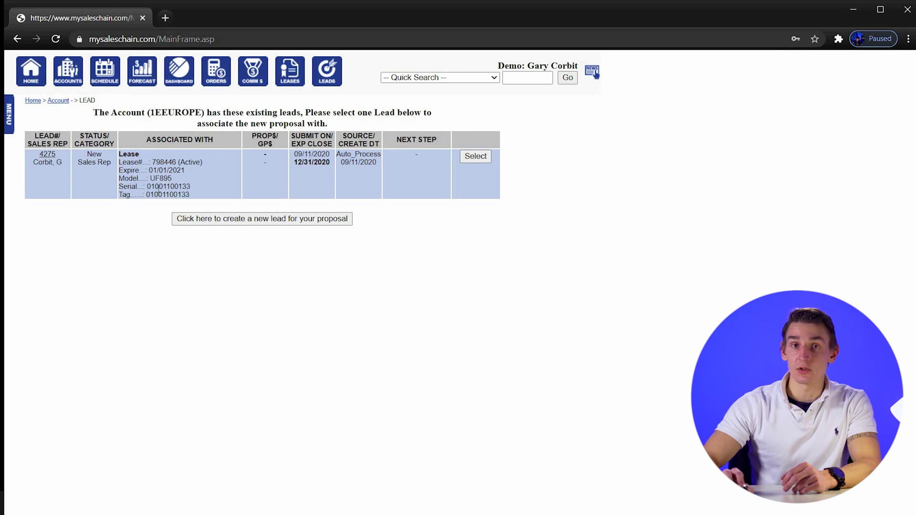
pyautogui.click(476, 162)
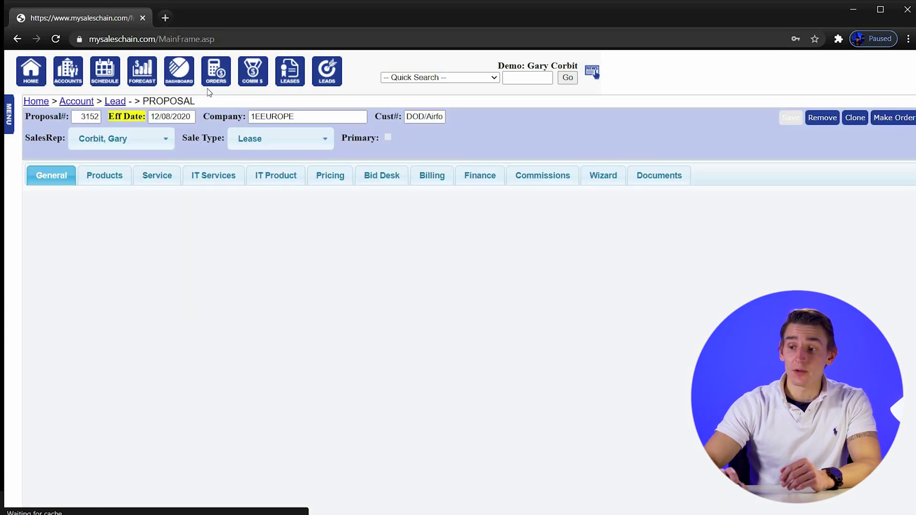
# Add an imageRUNNER ADVANCE C356iF III bundle with quantity 1 to the proposal's products
pyautogui.click(102, 177)
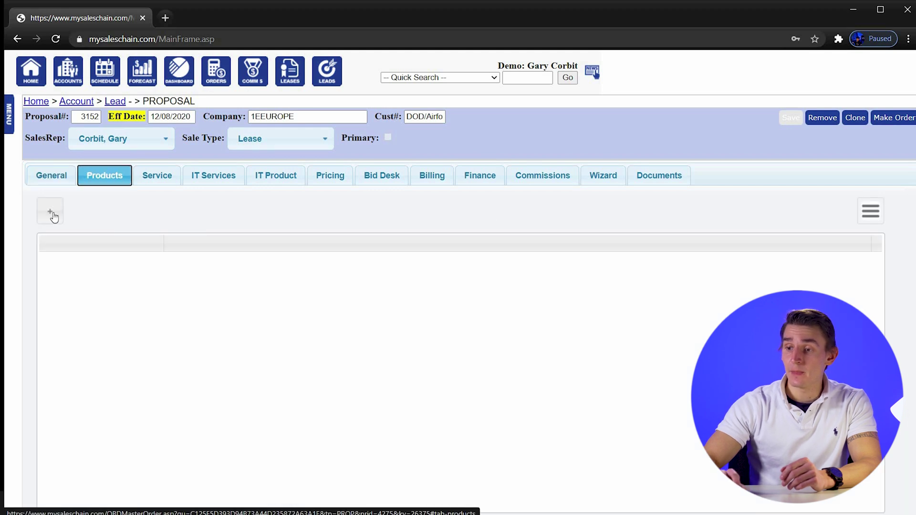
pyautogui.click(51, 211)
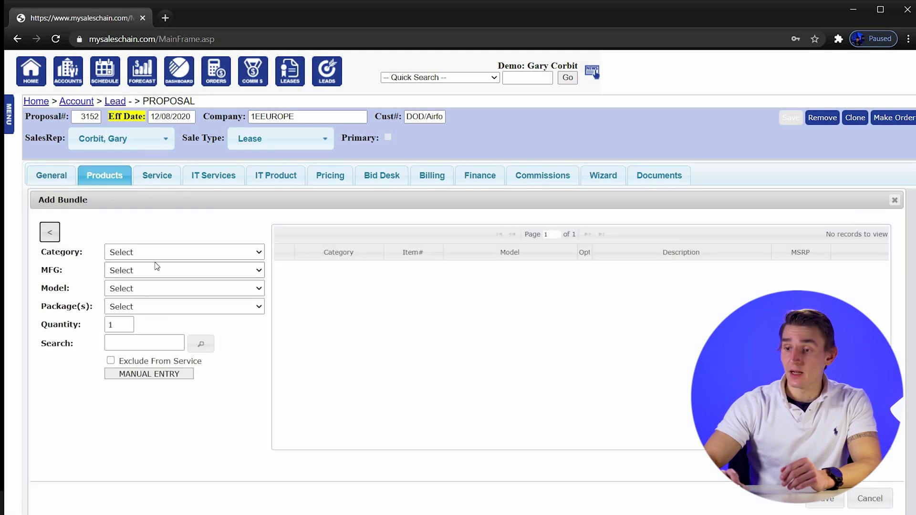
pyautogui.click(156, 259)
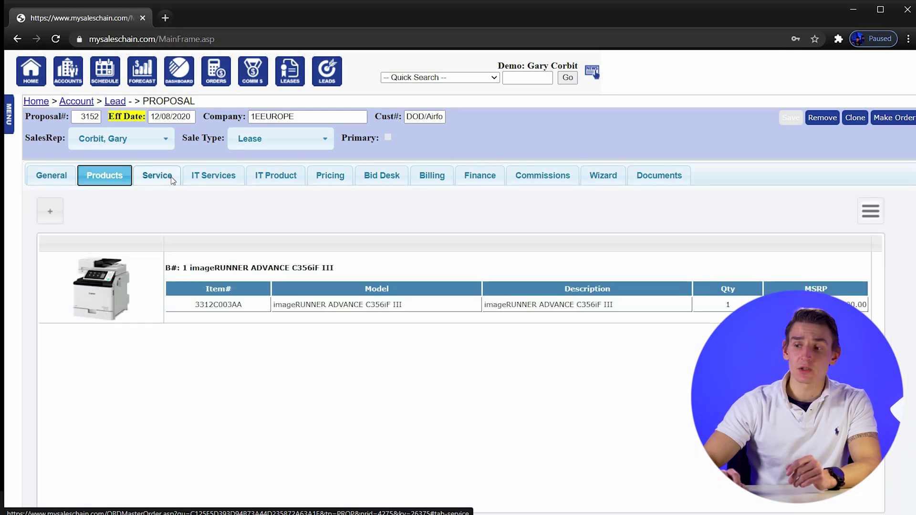
# Look up the account's existing CIT lease in the proposal's finance details and attach it as the lease being upgraded
pyautogui.click(172, 179)
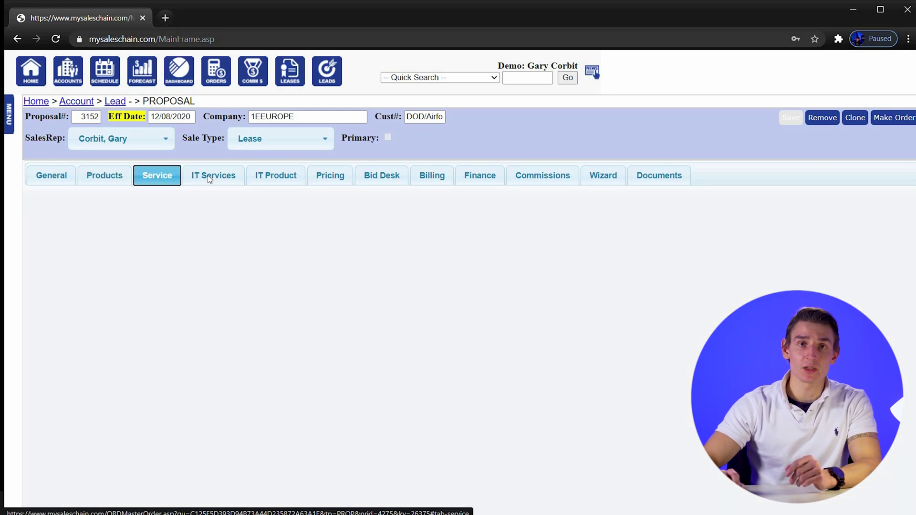
pyautogui.click(210, 180)
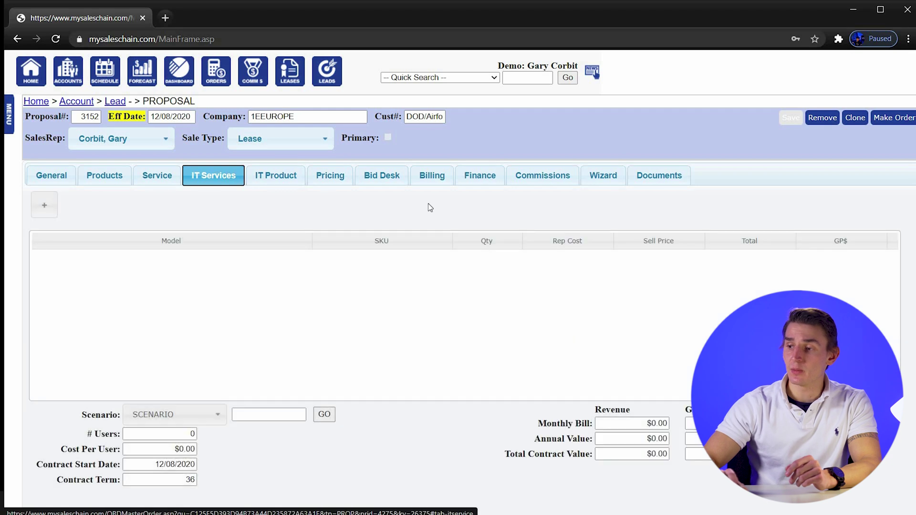
pyautogui.click(476, 183)
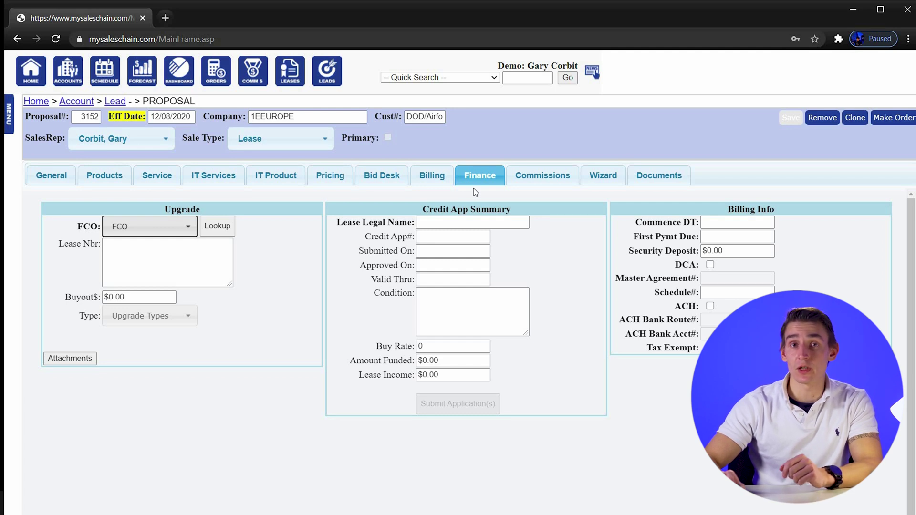
pyautogui.click(139, 228)
pyautogui.click(135, 245)
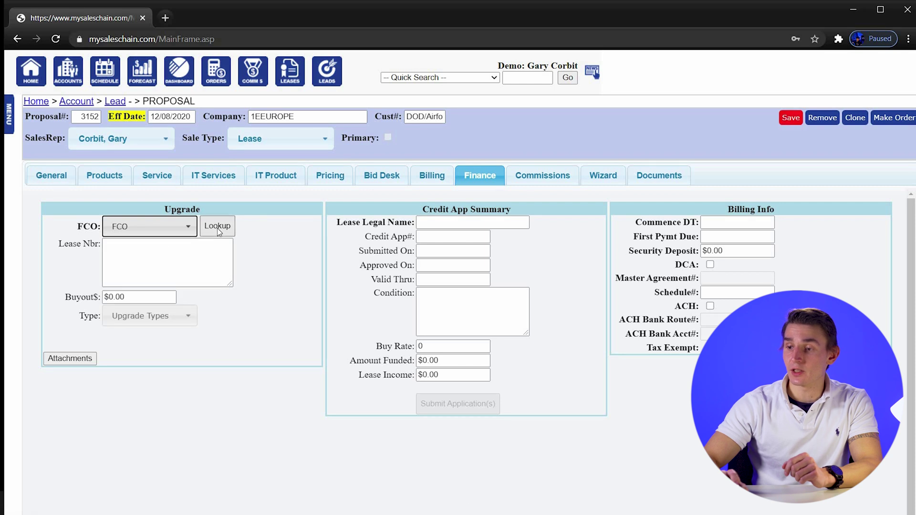
pyautogui.click(231, 233)
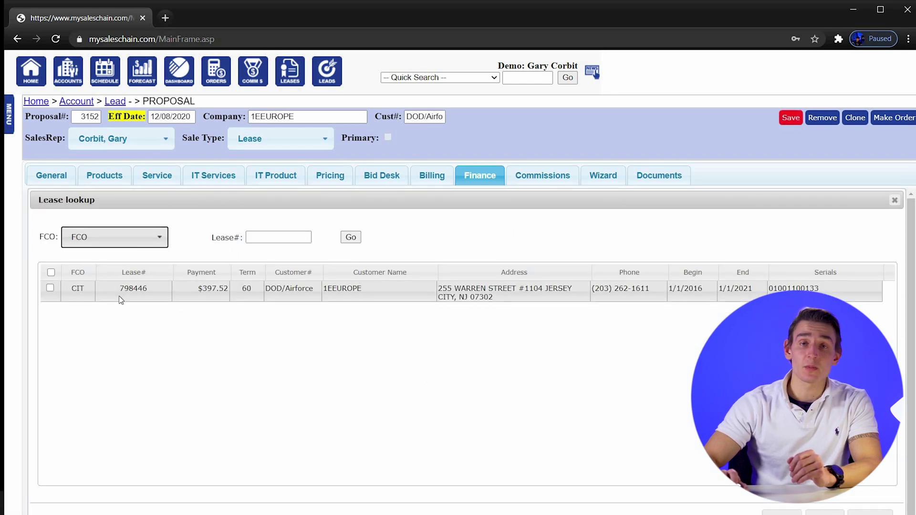
pyautogui.click(51, 288)
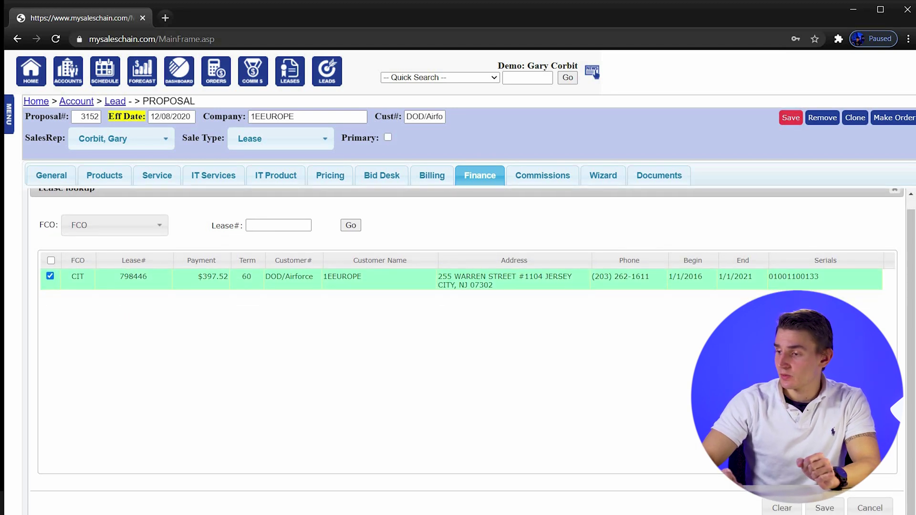
pyautogui.click(825, 508)
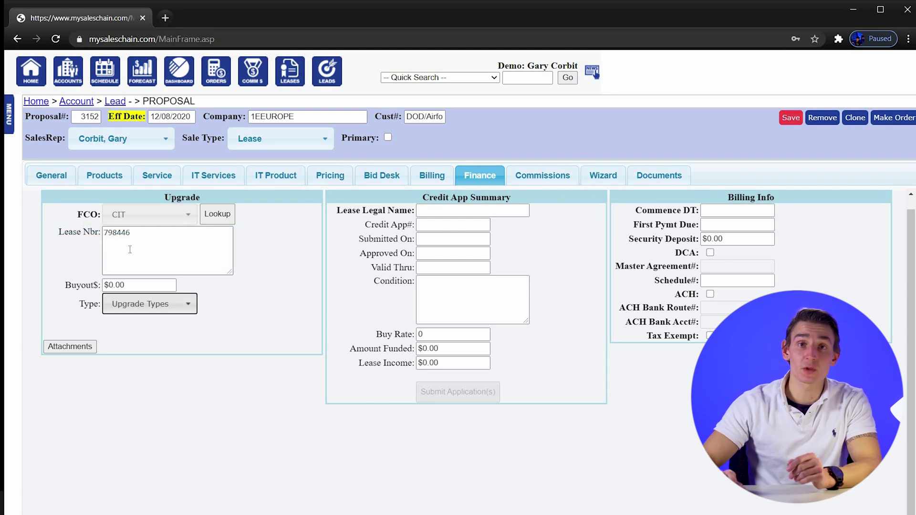
# Set the lease upgrade type to Upgrade Return and save the proposal
pyautogui.click(159, 305)
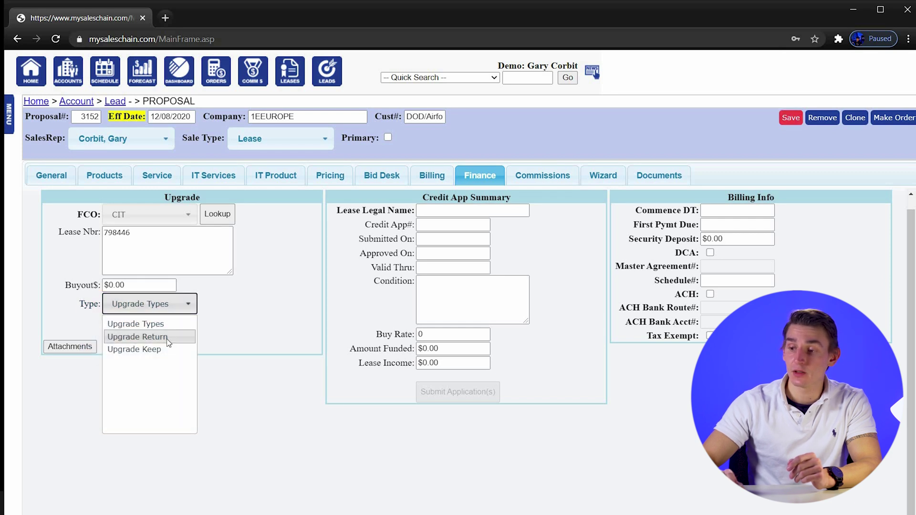
pyautogui.click(168, 337)
pyautogui.click(785, 117)
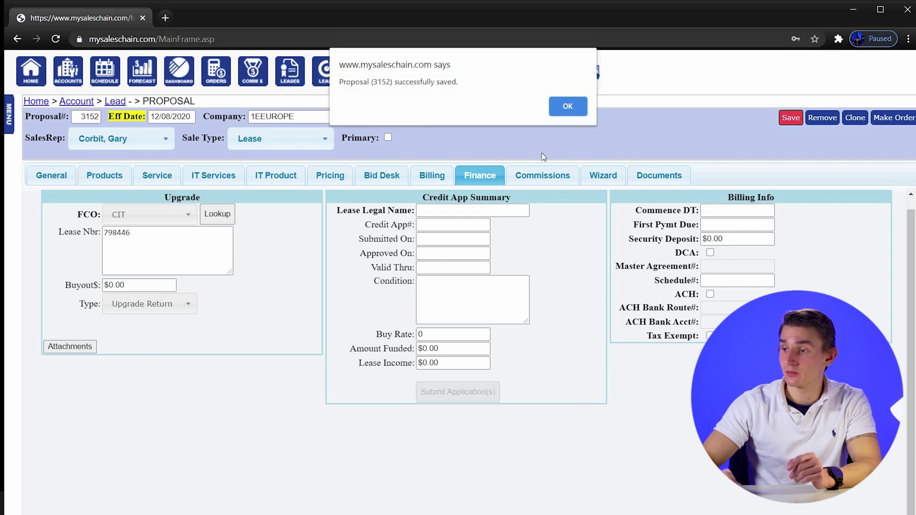
pyautogui.click(583, 106)
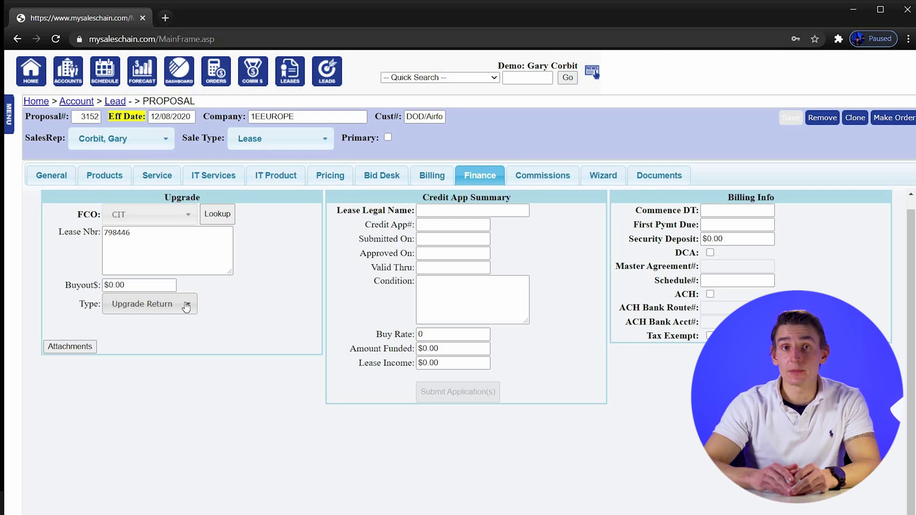
# Open the proposal's lead and examine the associated lease details in its instructions
pyautogui.click(115, 103)
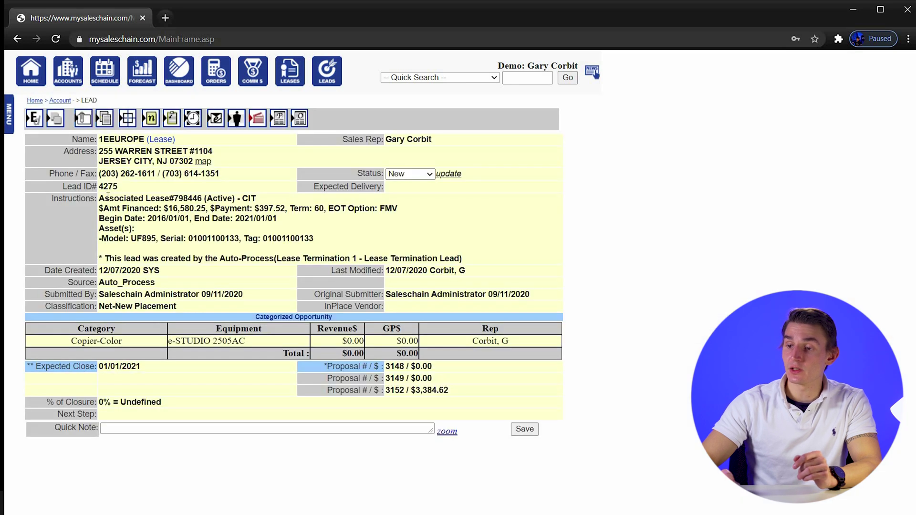
pyautogui.moveTo(98, 198); pyautogui.dragTo(241, 199)
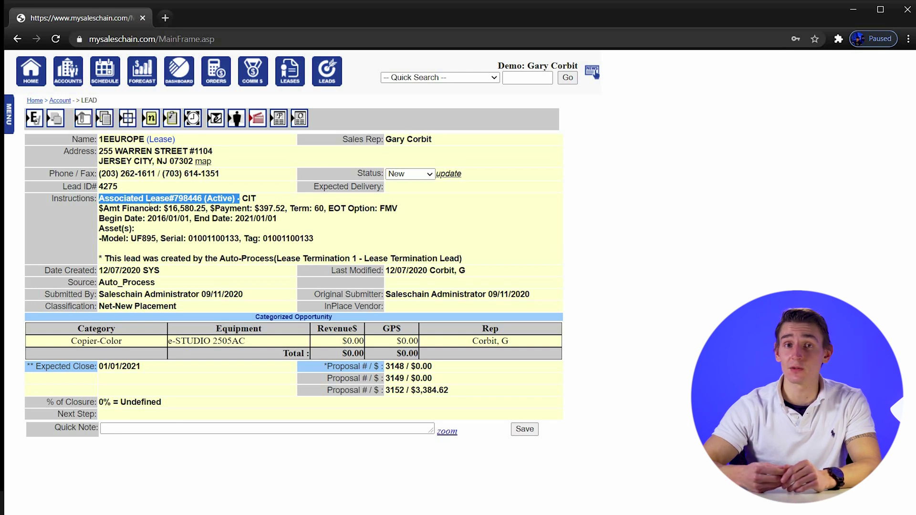
pyautogui.click(155, 213)
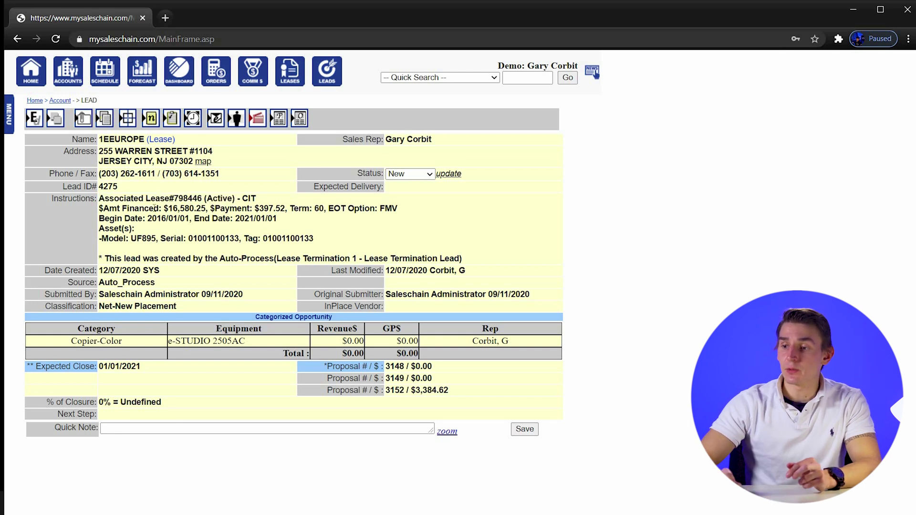
# Open the UF895 machine's lease from the account's book and update the lease stage to Upgraded
pyautogui.click(60, 102)
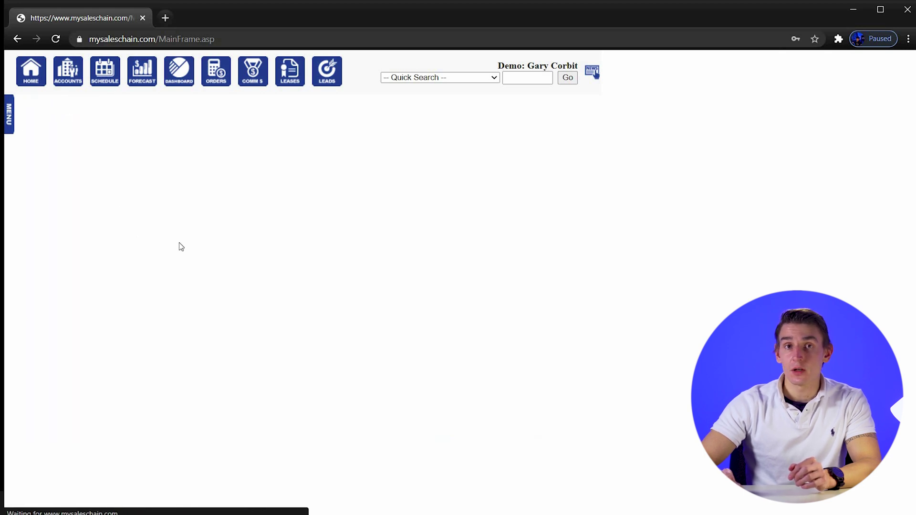
pyautogui.scroll(-1, 120, 310)
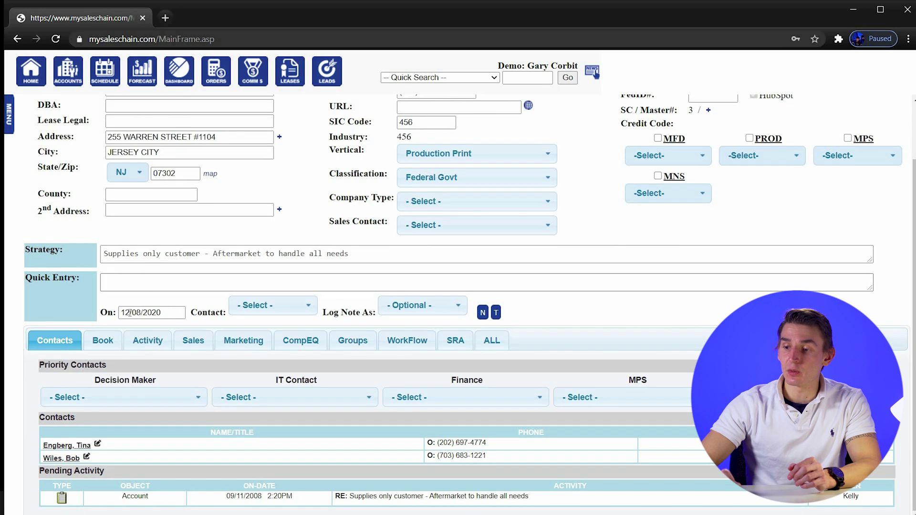
pyautogui.click(109, 342)
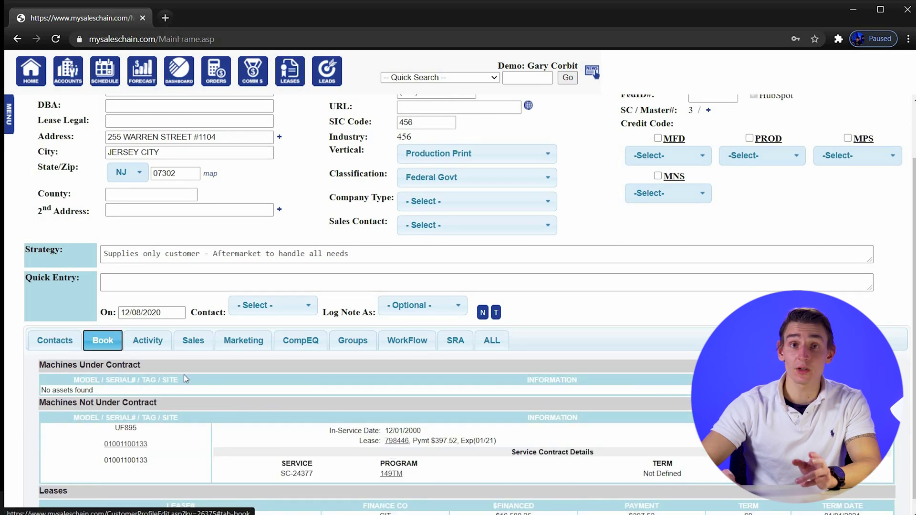
pyautogui.click(391, 442)
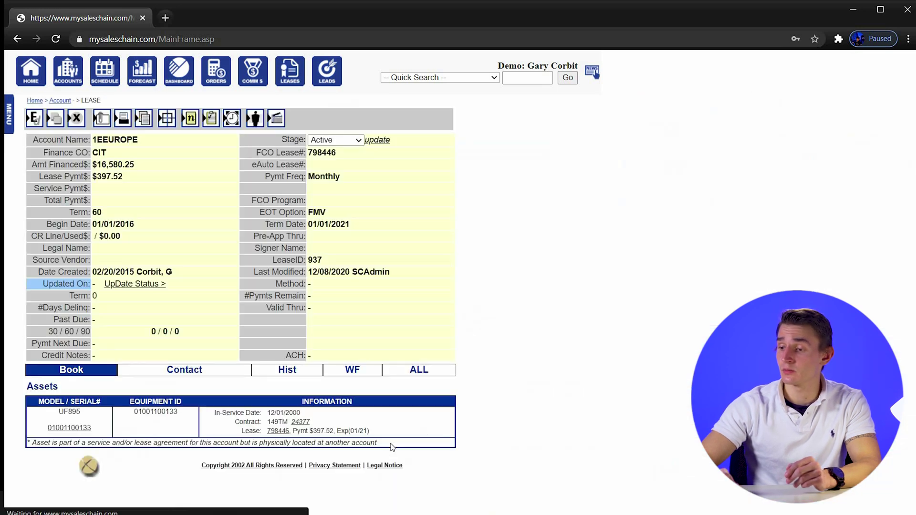
pyautogui.click(351, 145)
pyautogui.click(349, 201)
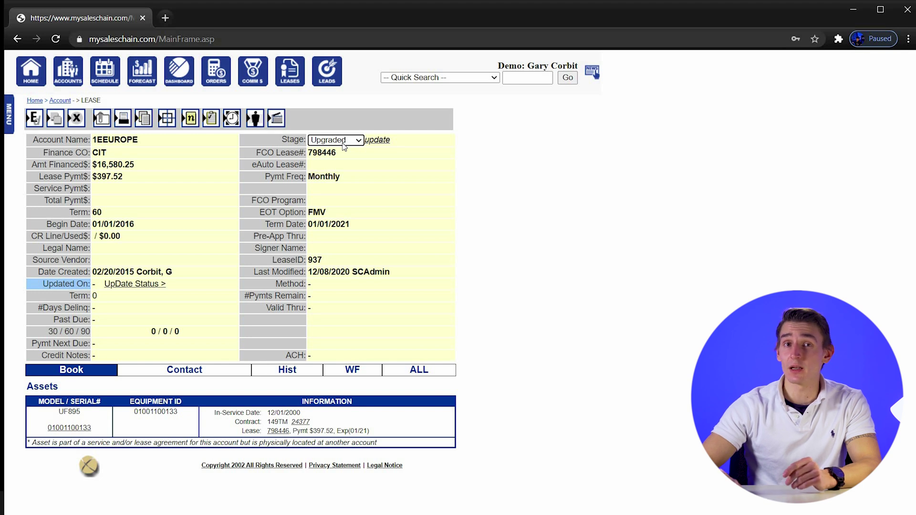
pyautogui.click(372, 143)
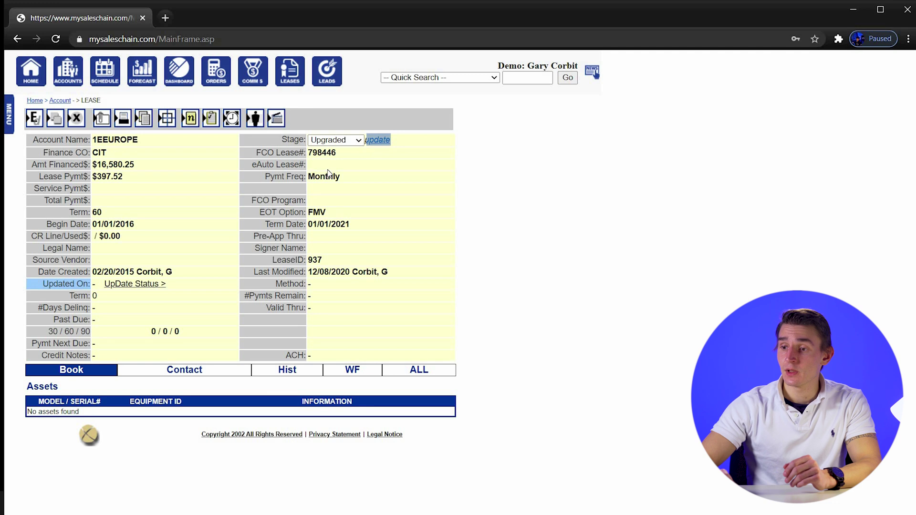